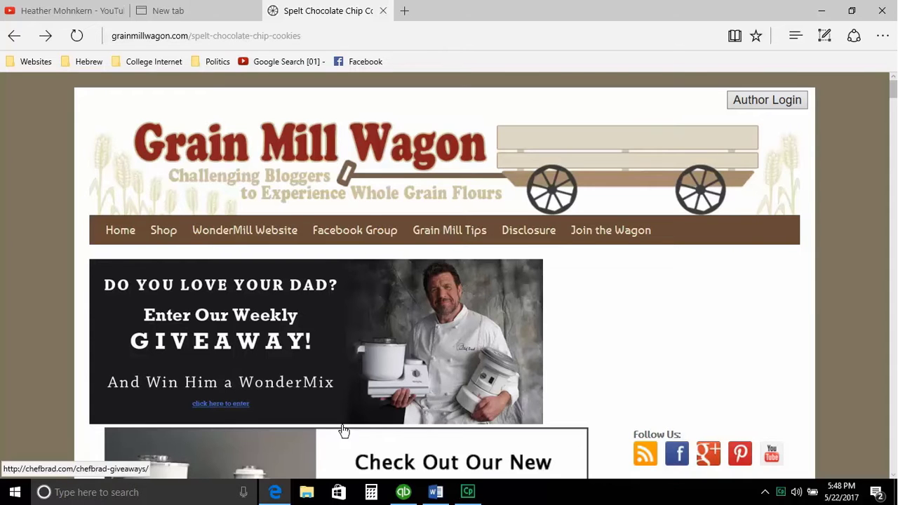
# Step: Minimize the Edge window and restore it to the recipe page
pyautogui.moveTo(280, 500)
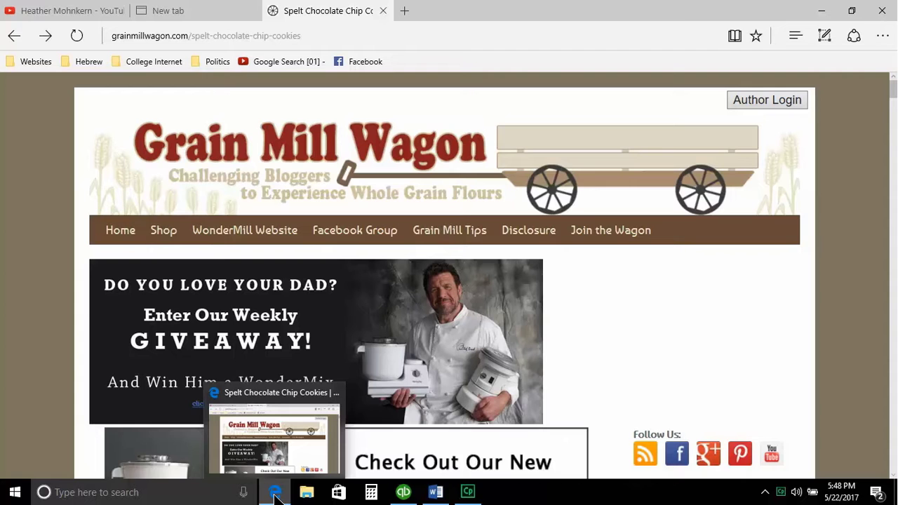
pyautogui.click(274, 494)
pyautogui.click(274, 494)
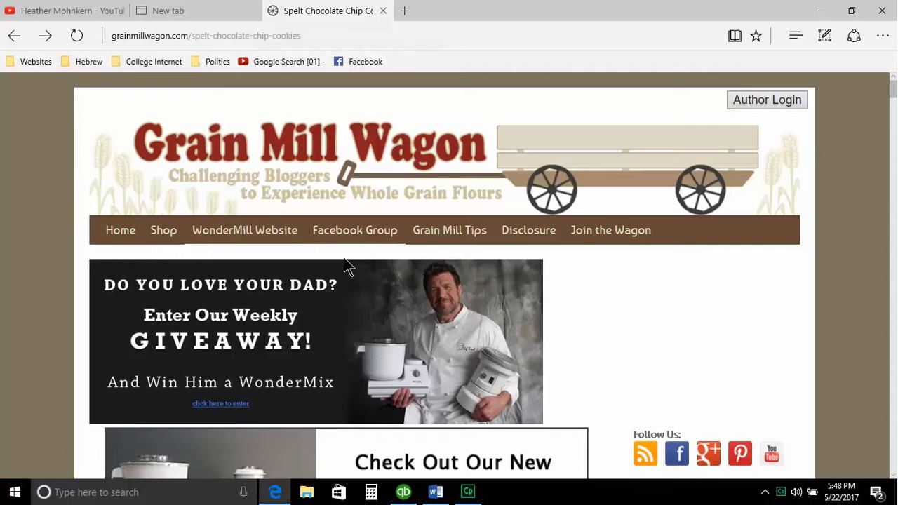
# Step: Scroll past the photos to the recipe card with its Ingredients and eight Instructions
pyautogui.scroll(-1, 344, 260)
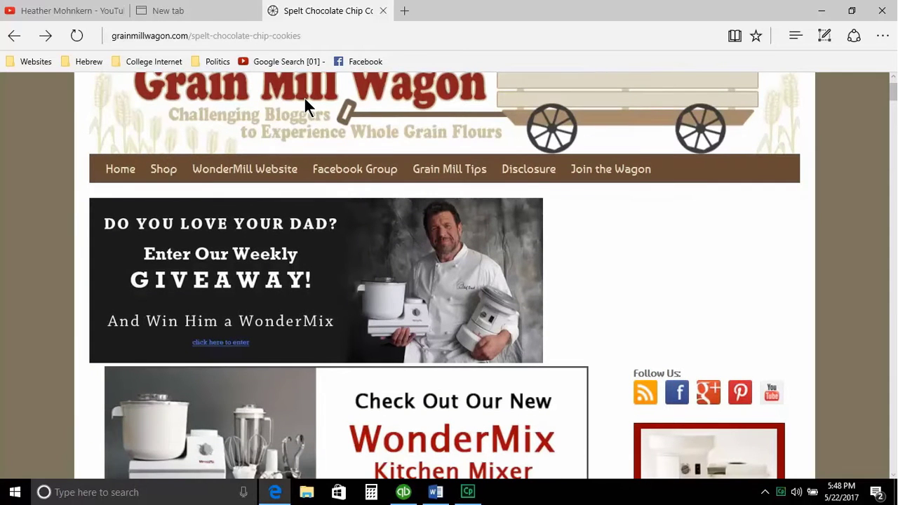
pyautogui.scroll(-4, 301, 101)
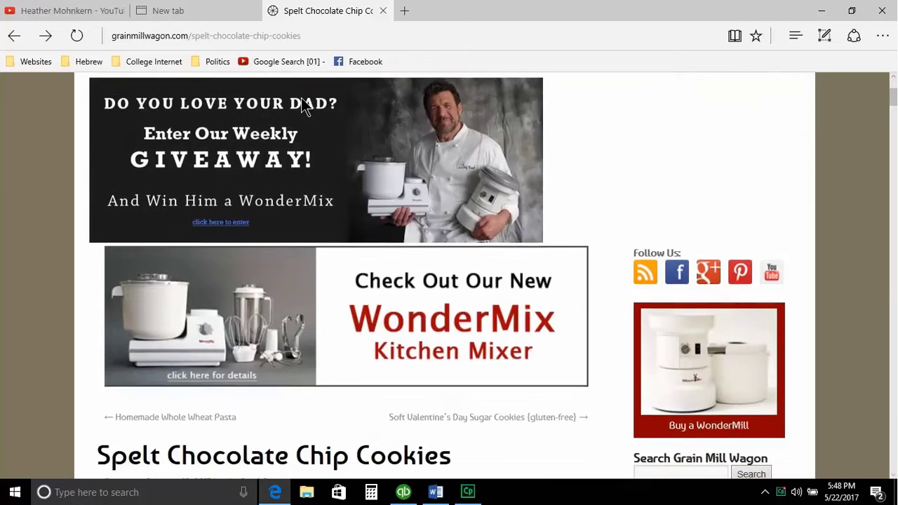
pyautogui.scroll(-2, 303, 104)
pyautogui.scroll(-1, 301, 261)
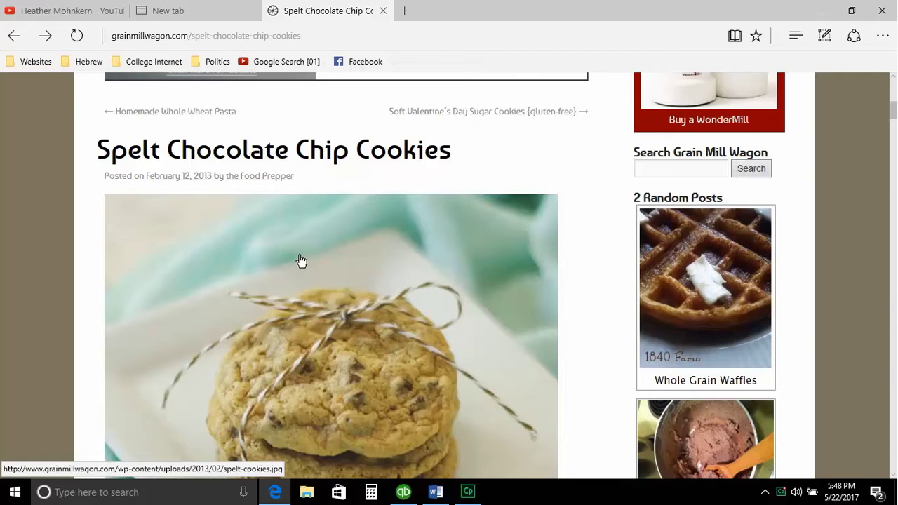
pyautogui.scroll(-1, 301, 260)
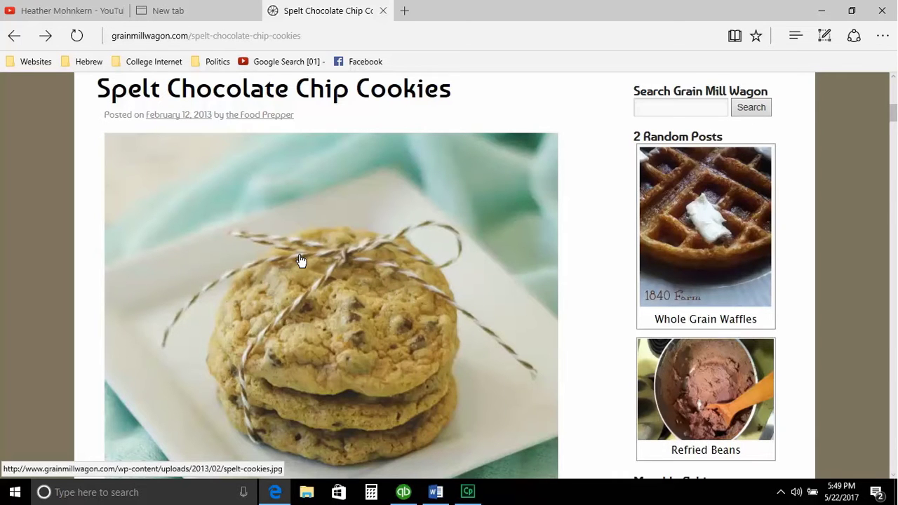
pyautogui.scroll(-10, 301, 260)
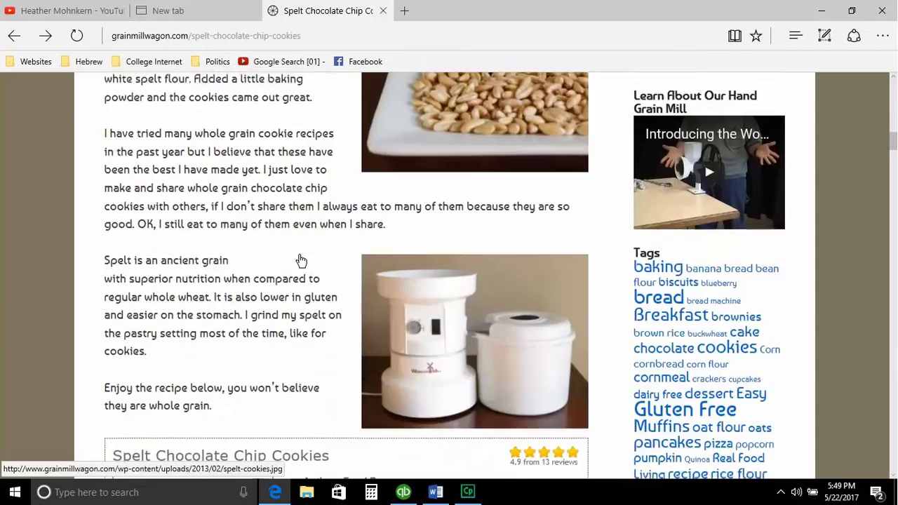
pyautogui.scroll(-5, 301, 260)
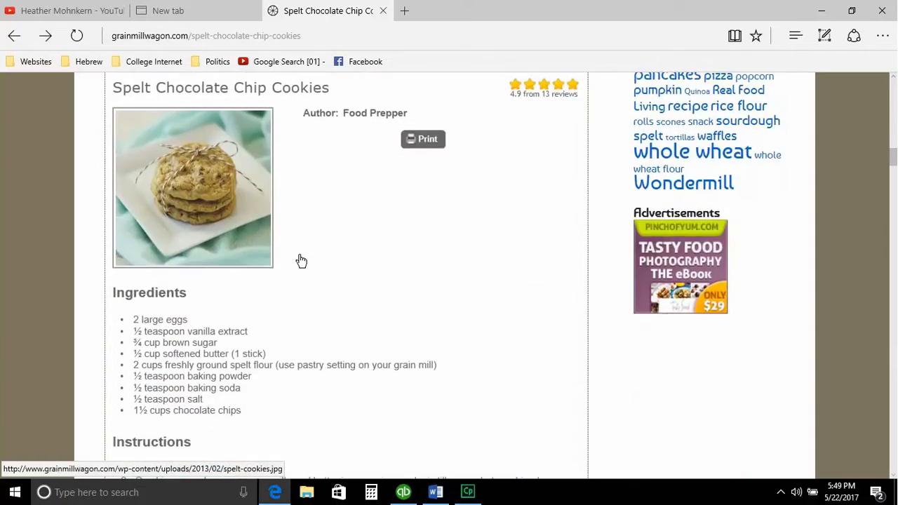
pyautogui.scroll(5, 301, 260)
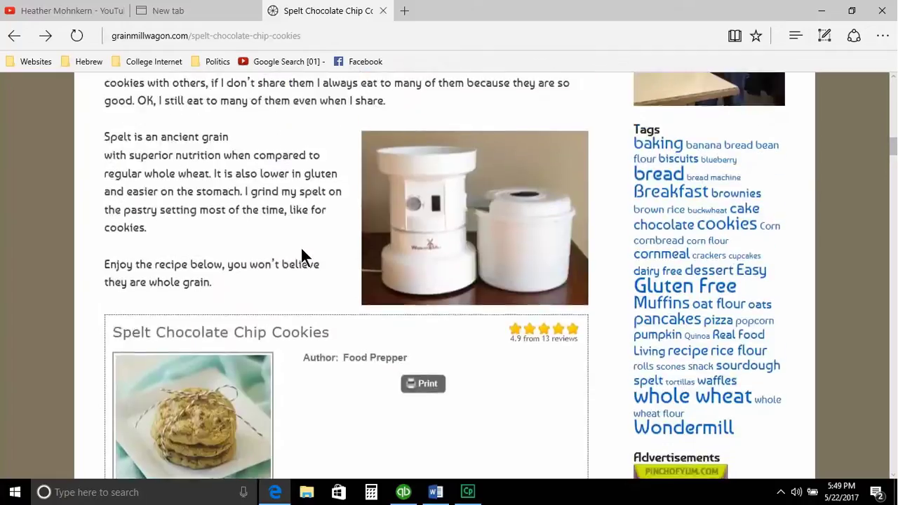
pyautogui.scroll(-4, 301, 257)
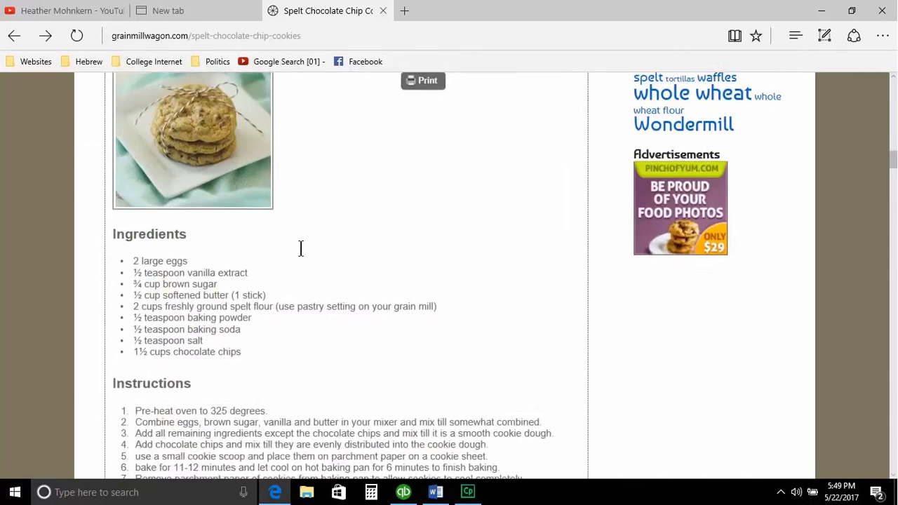
pyautogui.scroll(-2, 272, 333)
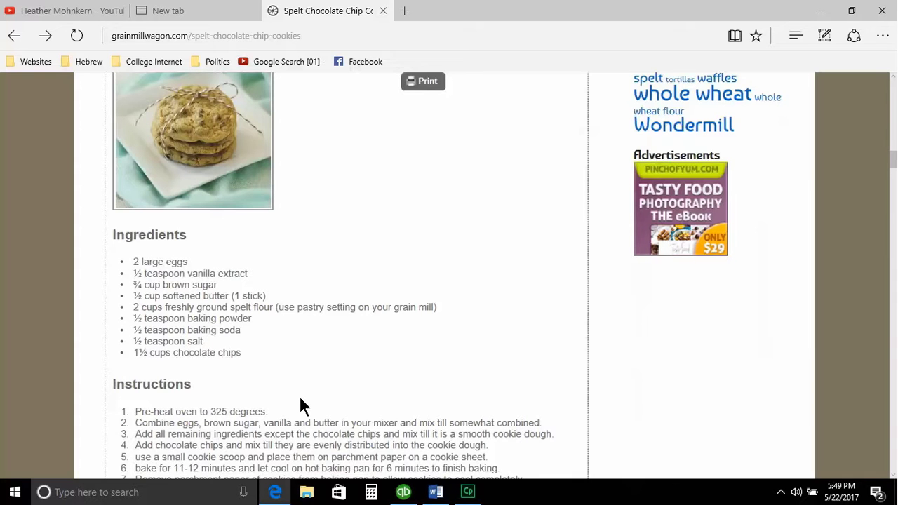
pyautogui.scroll(-1, 300, 401)
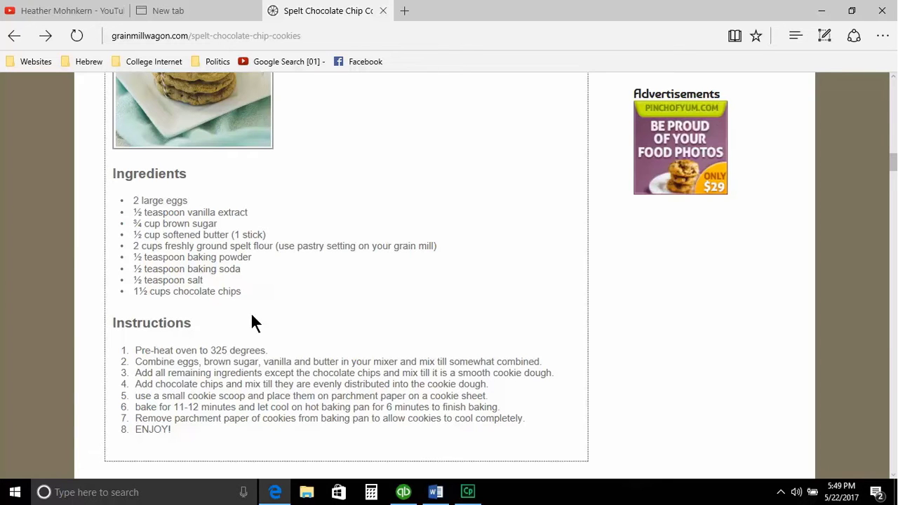
pyautogui.moveTo(274, 494)
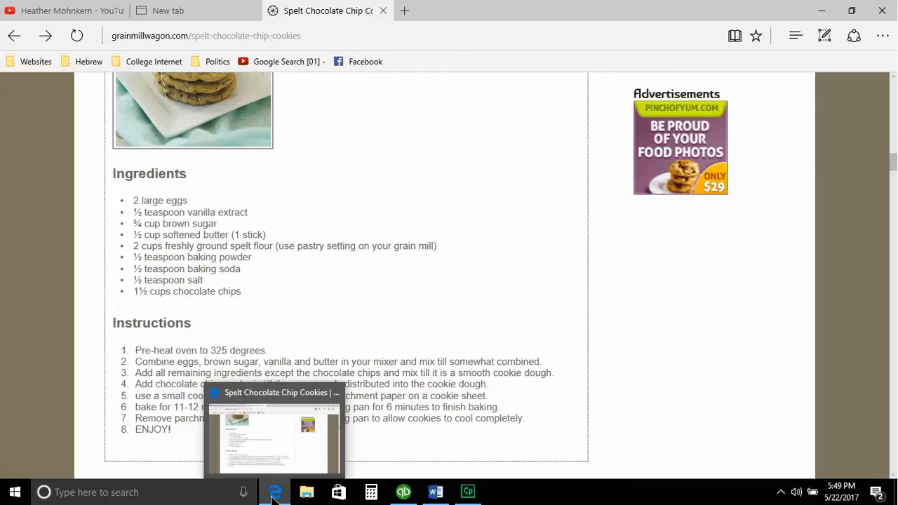
# Step: Start a Web Note on the recipe page and choose the red pen at the smallest size
pyautogui.click(824, 35)
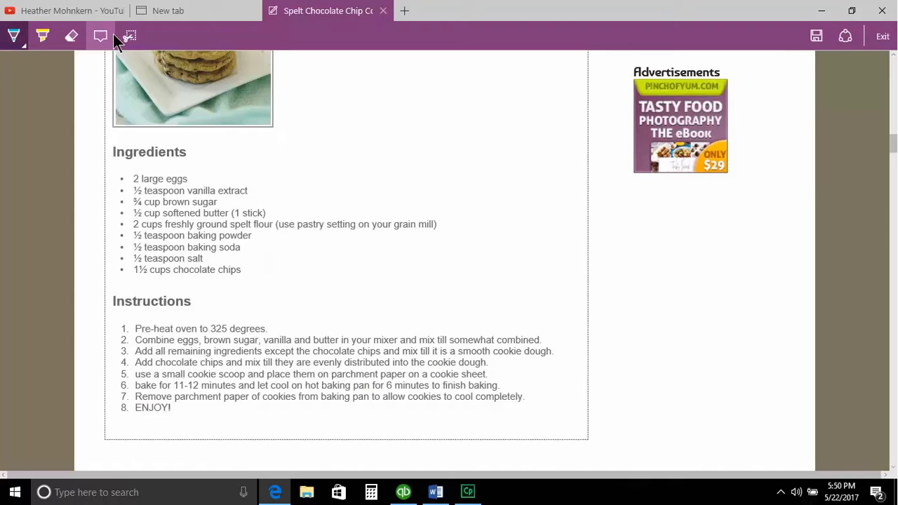
pyautogui.click(24, 46)
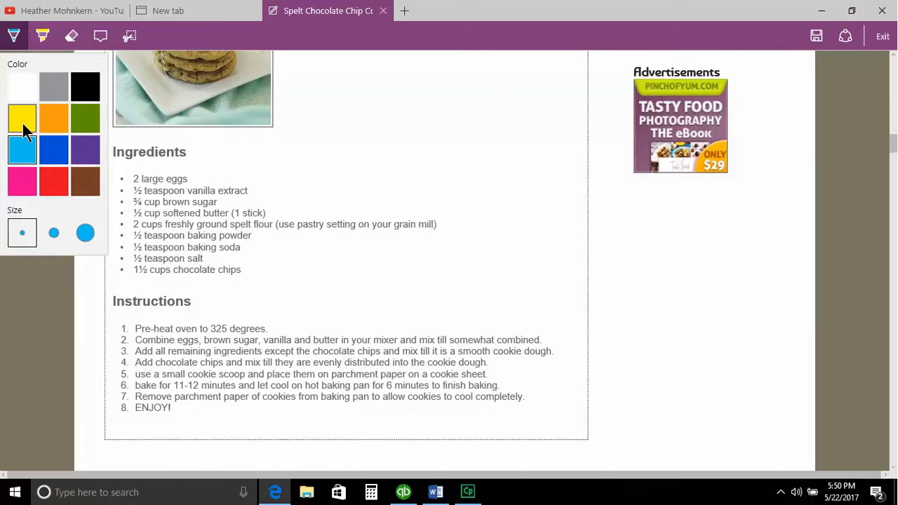
pyautogui.click(56, 181)
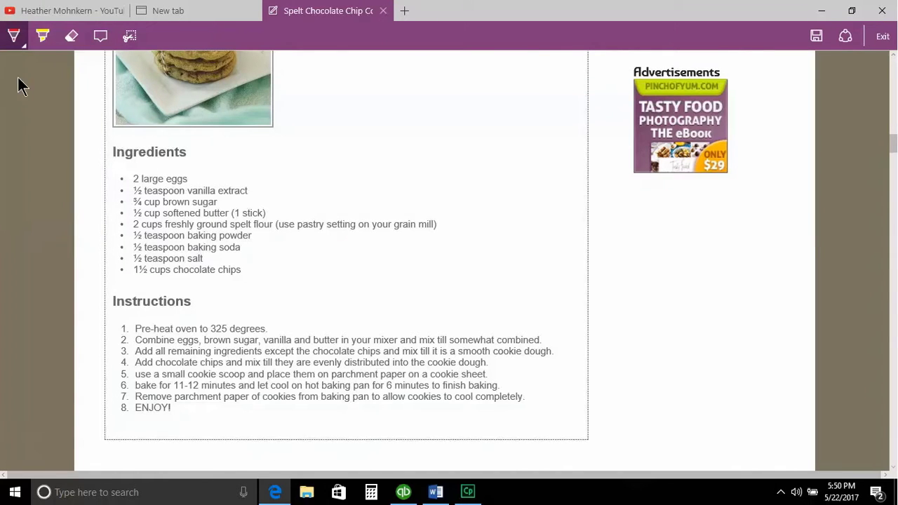
pyautogui.click(18, 41)
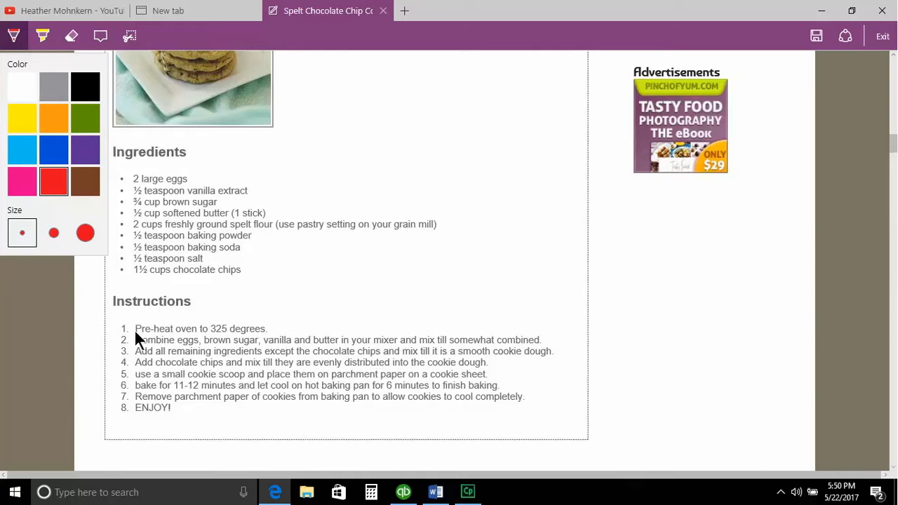
pyautogui.click(211, 334)
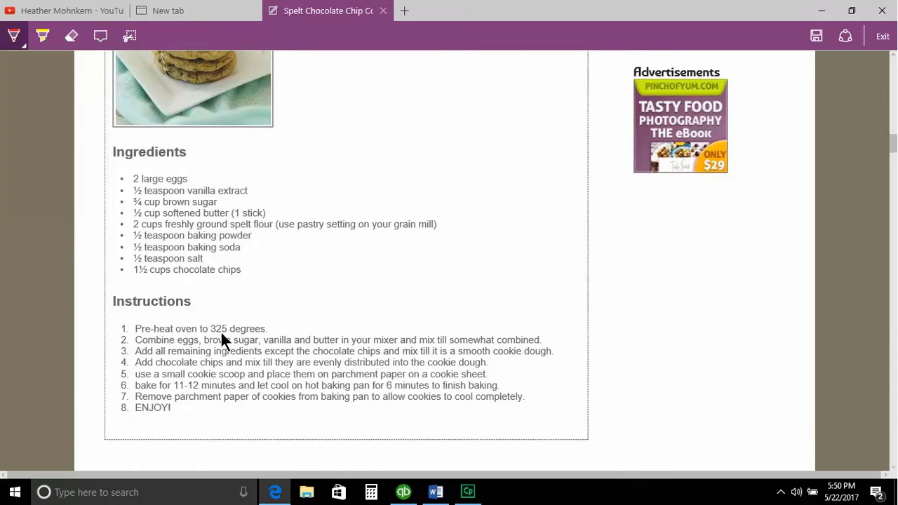
pyautogui.click(14, 36)
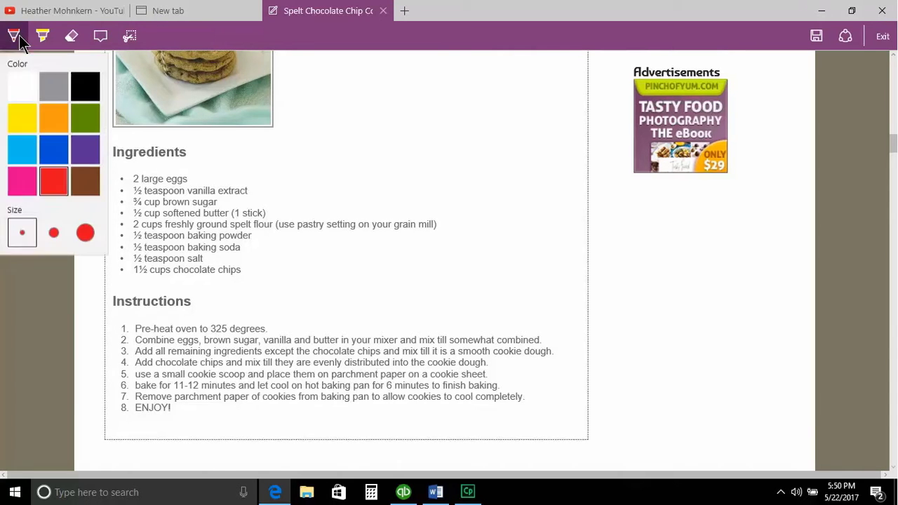
# Step: Keep the red pen, then underline '325 degrees' and mark it with a star and '1st'
pyautogui.click(15, 36)
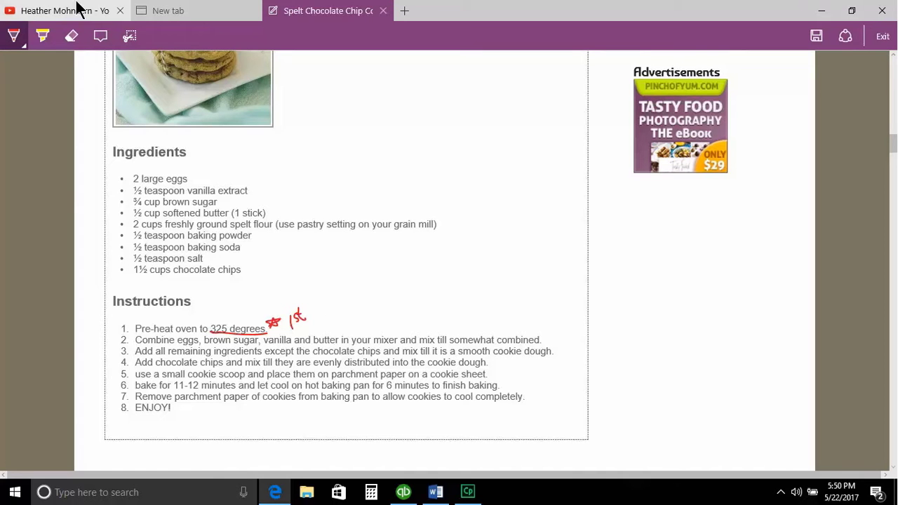
# Step: Use the yellow highlighter on the '½ cup softened butter (1 stick)' line
pyautogui.click(41, 37)
pyautogui.click(52, 46)
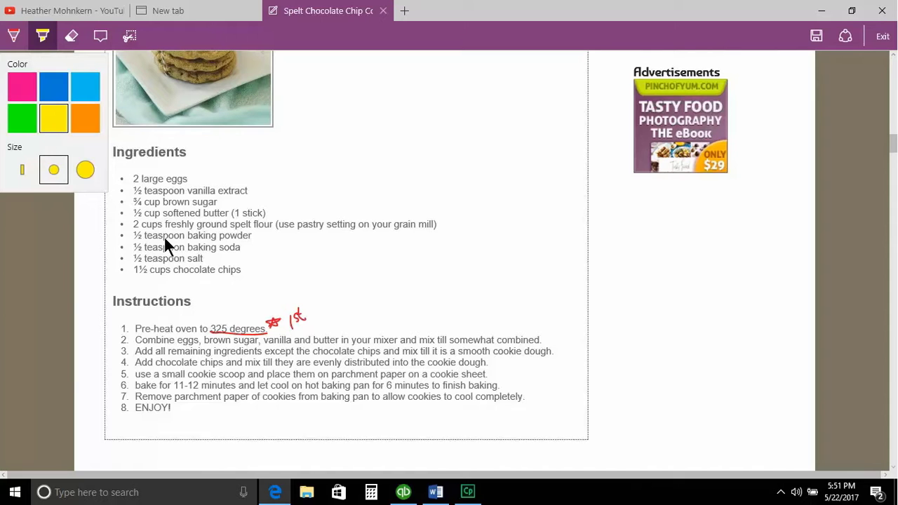
pyautogui.click(130, 211)
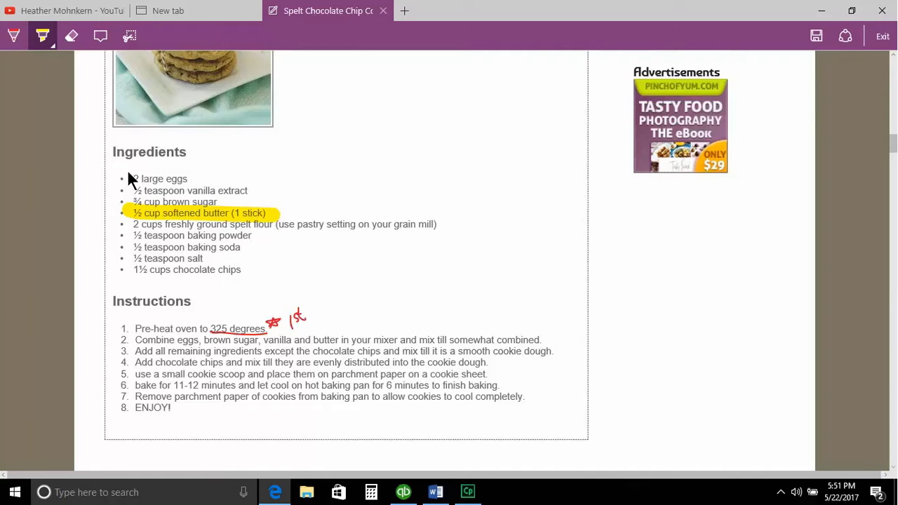
# Step: Switch to a light blue pen and handwrite 'Soften in mic' with an arrow to the butter line
pyautogui.click(15, 40)
pyautogui.click(21, 43)
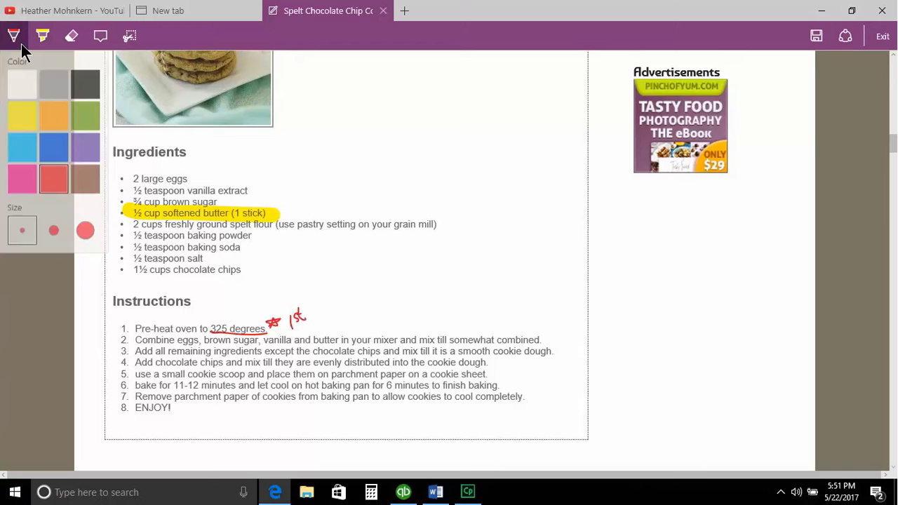
pyautogui.click(21, 114)
pyautogui.click(22, 147)
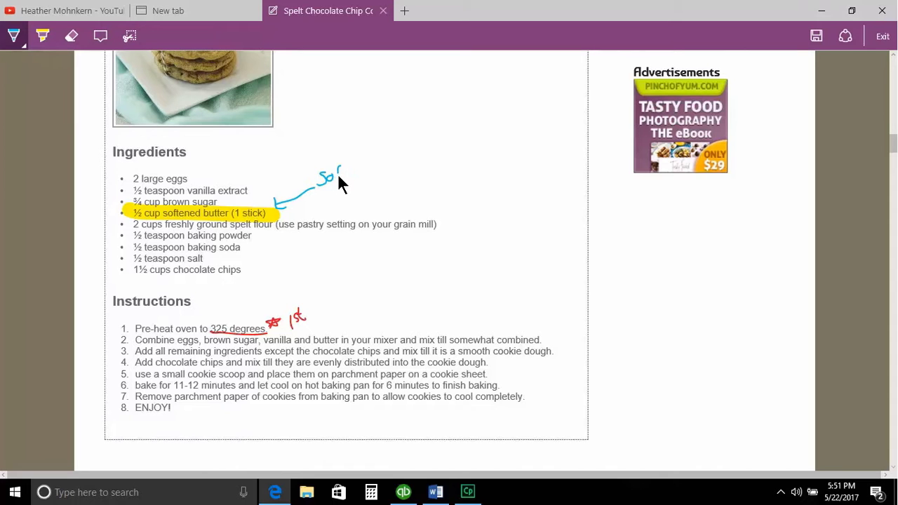
pyautogui.moveTo(340, 166); pyautogui.dragTo(334, 180)
# Step: Delete the empty typed note pinned below the cookie photo
pyautogui.click(71, 36)
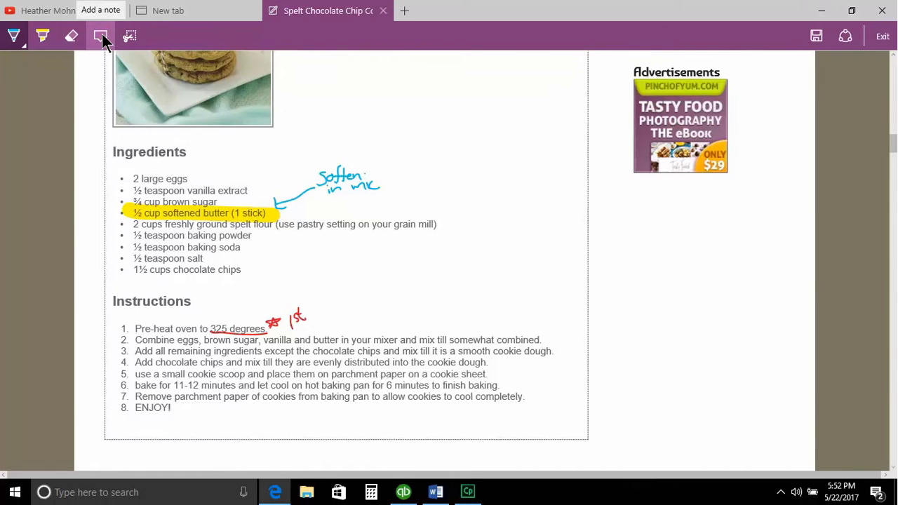
pyautogui.click(102, 33)
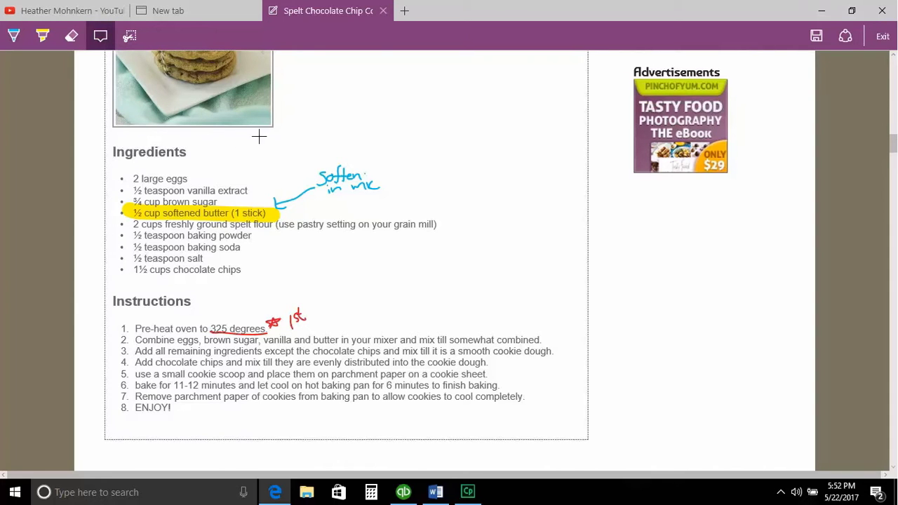
pyautogui.click(282, 161)
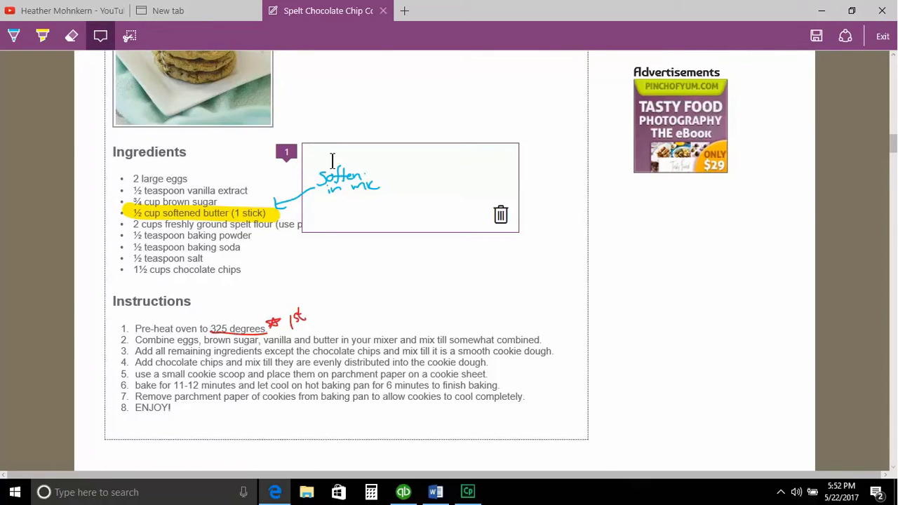
pyautogui.click(501, 215)
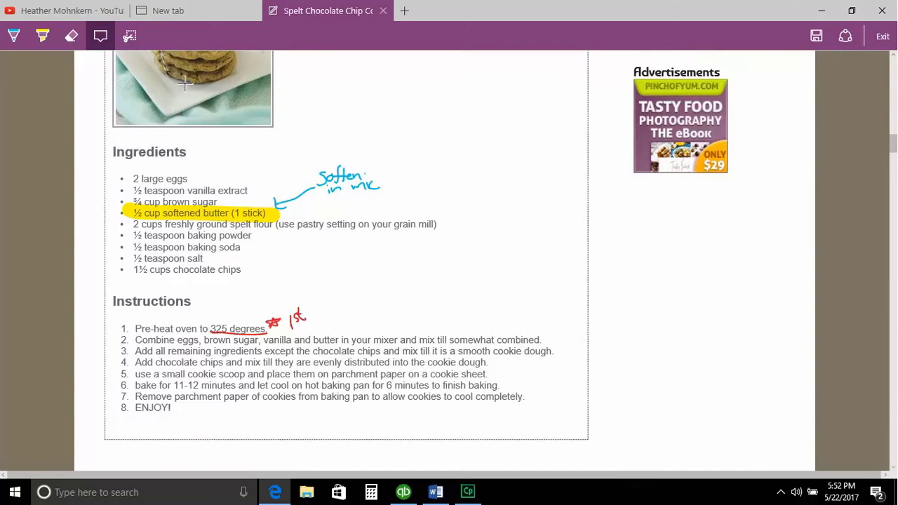
# Step: Add a typed note near the recipe photo reading 'Make sure eggs warm up to room temperature!'
pyautogui.click(309, 63)
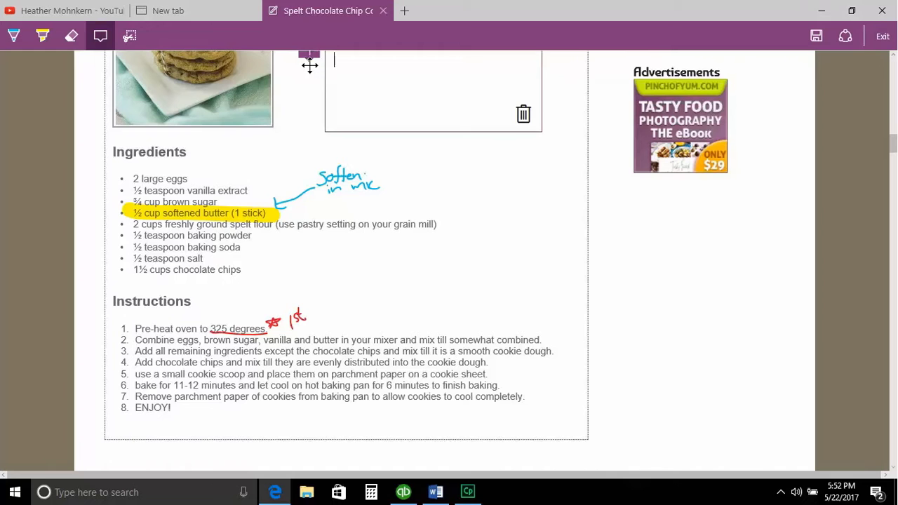
pyautogui.write('Make sure e')
pyautogui.write('ggs')
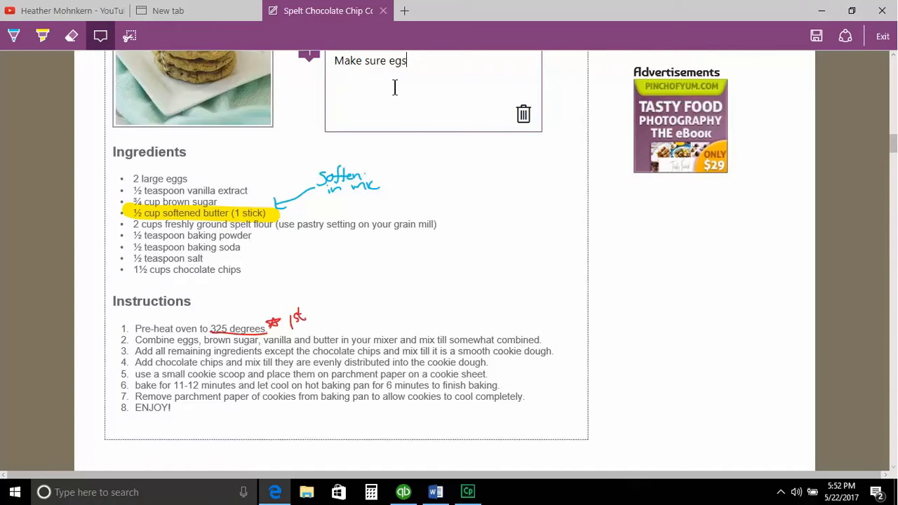
pyautogui.press('BackSpace')
pyautogui.press('BackSpace')
pyautogui.write('gs warm up to room temp')
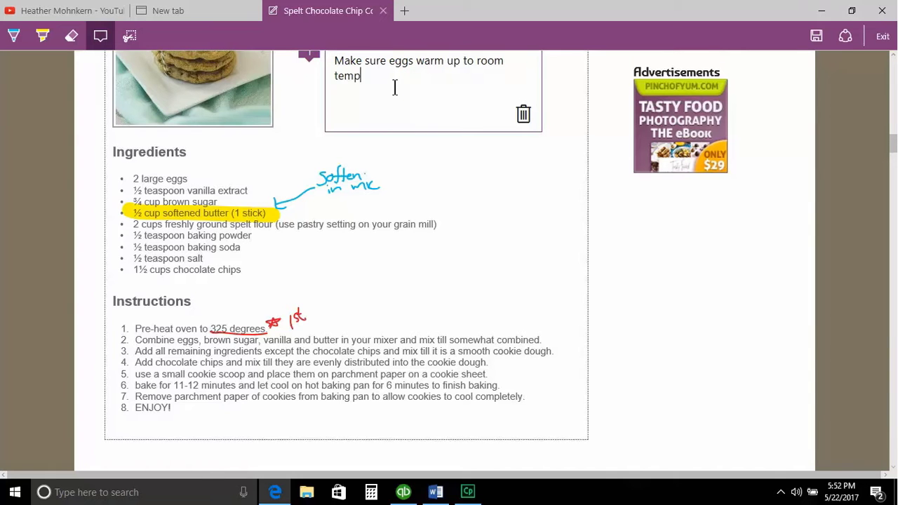
pyautogui.write('erature!')
# Step: Draw a pen arrow from the eggs note to '2 large eggs', then erase the blue butter note and arrow
pyautogui.click(14, 37)
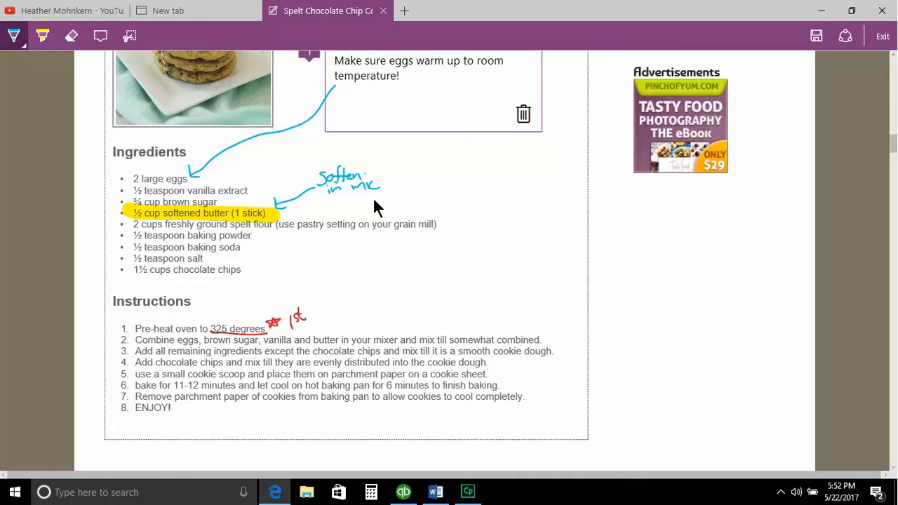
pyautogui.click(70, 37)
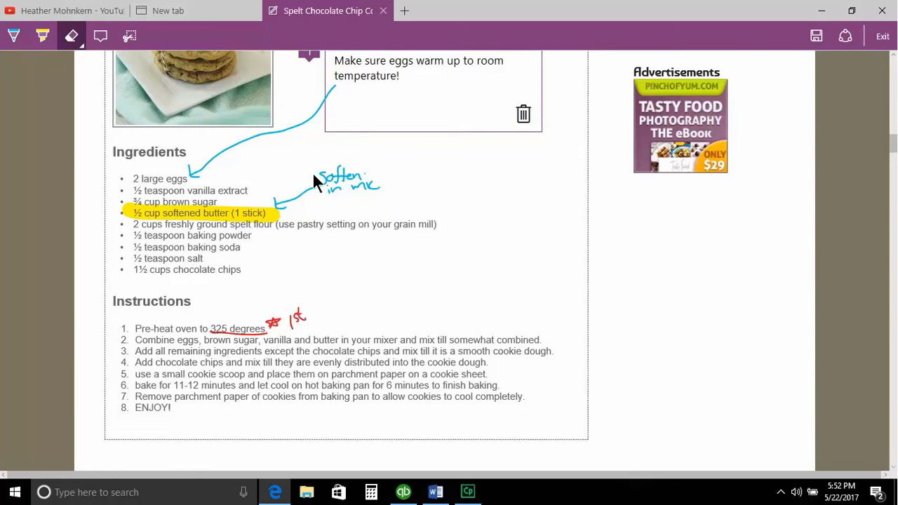
pyautogui.moveTo(314, 175); pyautogui.dragTo(334, 191)
pyautogui.moveTo(288, 197); pyautogui.dragTo(275, 207)
pyautogui.scroll(3, 385, 179)
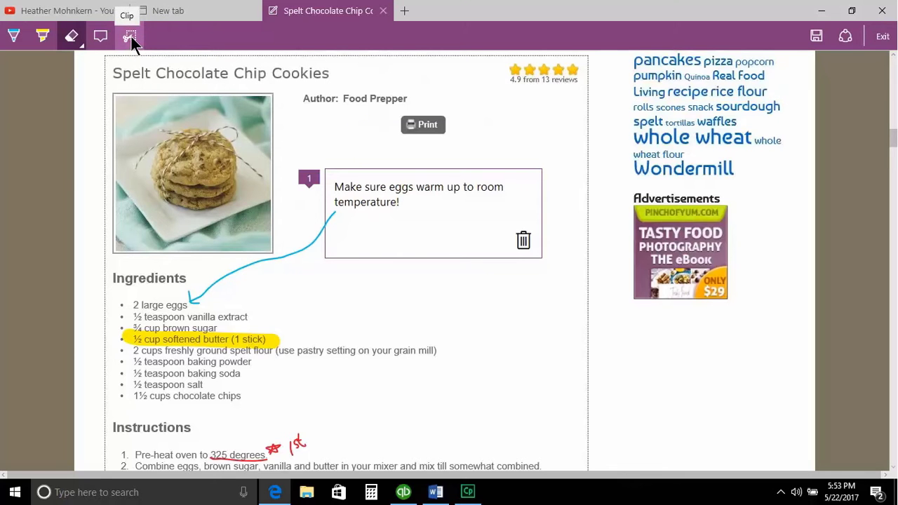
# Step: Clip the annotated recipe card from its title down past the Instructions list
pyautogui.click(130, 37)
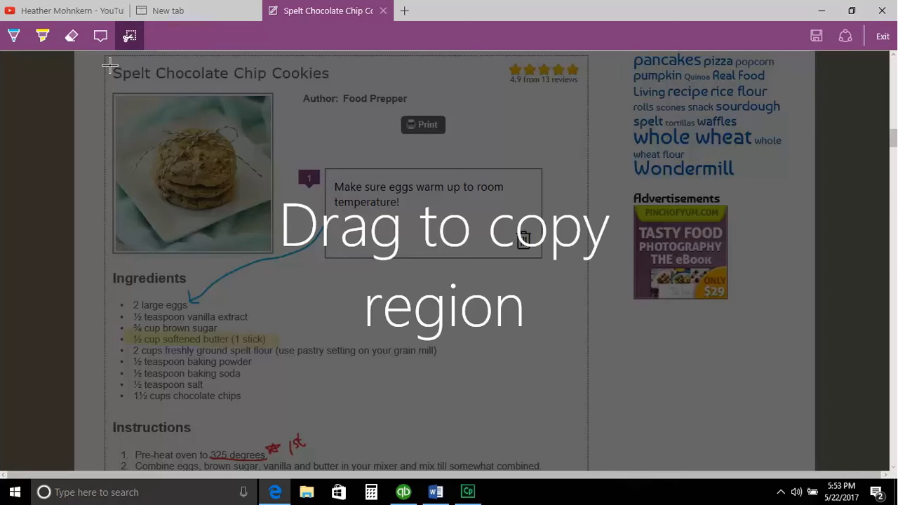
pyautogui.moveTo(108, 61); pyautogui.dragTo(569, 141)
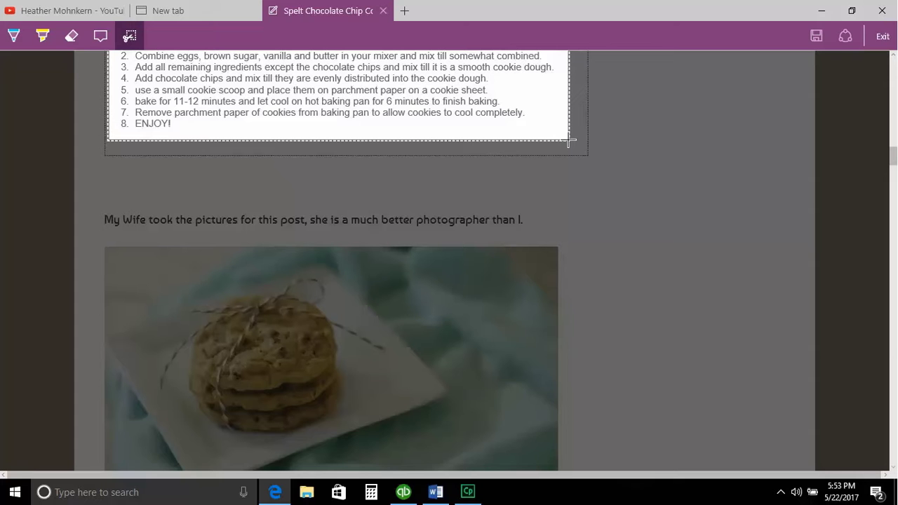
pyautogui.moveTo(569, 141); pyautogui.dragTo(569, 141)
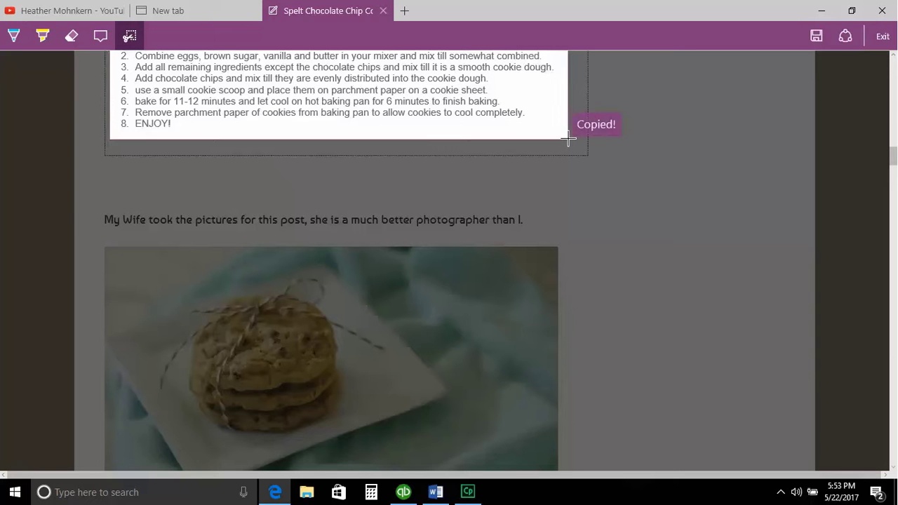
pyautogui.scroll(3, 570, 137)
pyautogui.scroll(3, 572, 128)
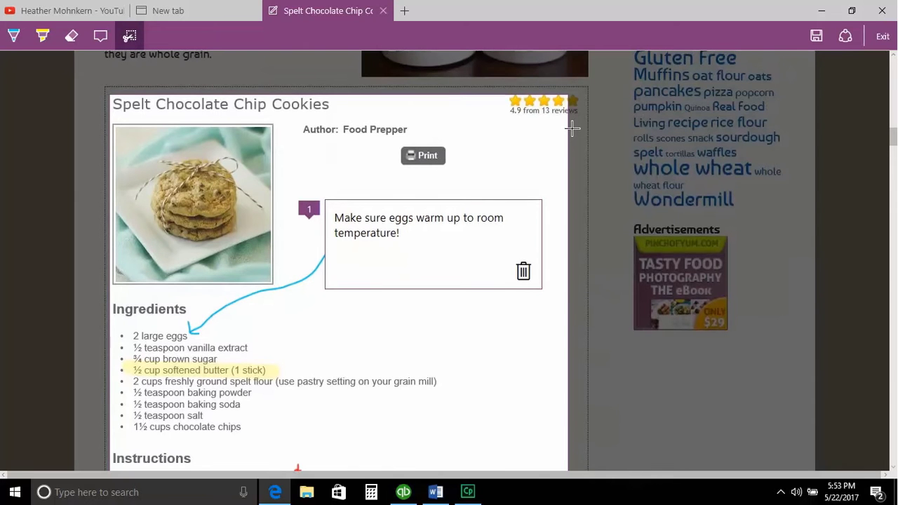
pyautogui.scroll(-5, 569, 128)
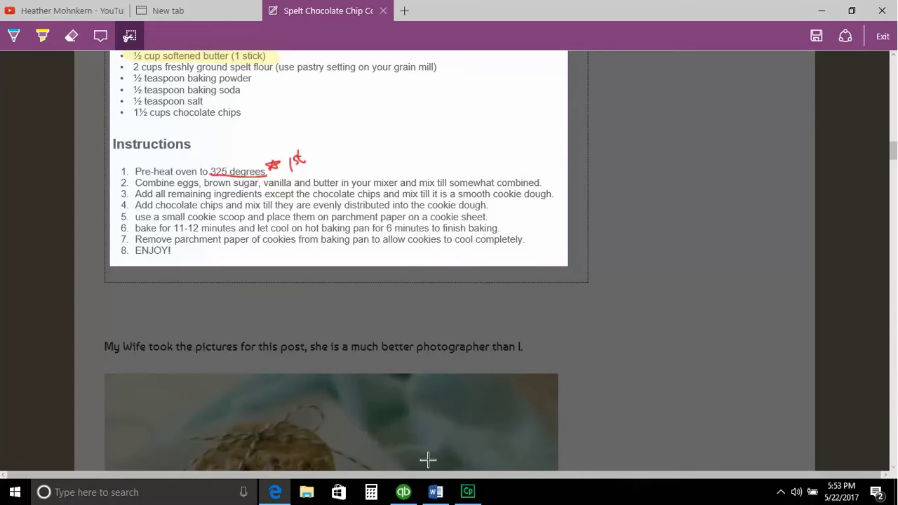
# Step: Paste the recipe clip, with its highlights and notes, into Word's blank Document1
pyautogui.click(436, 491)
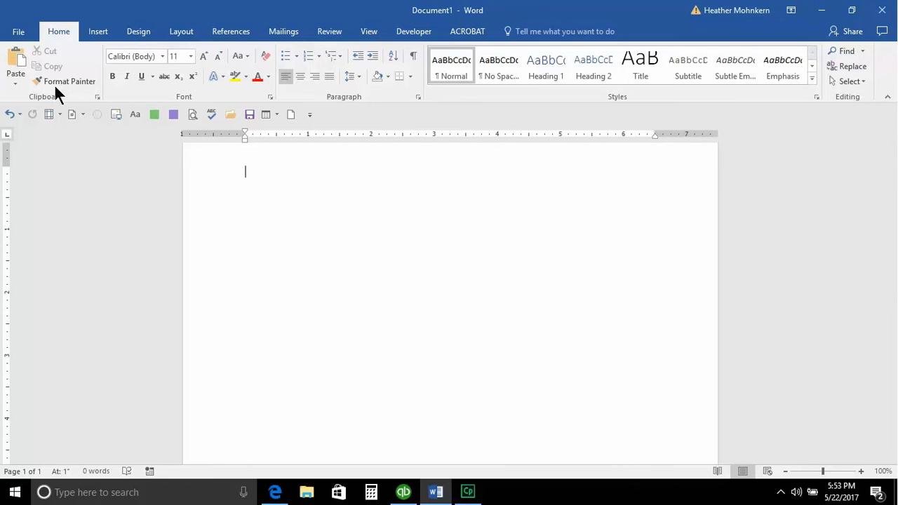
pyautogui.click(15, 62)
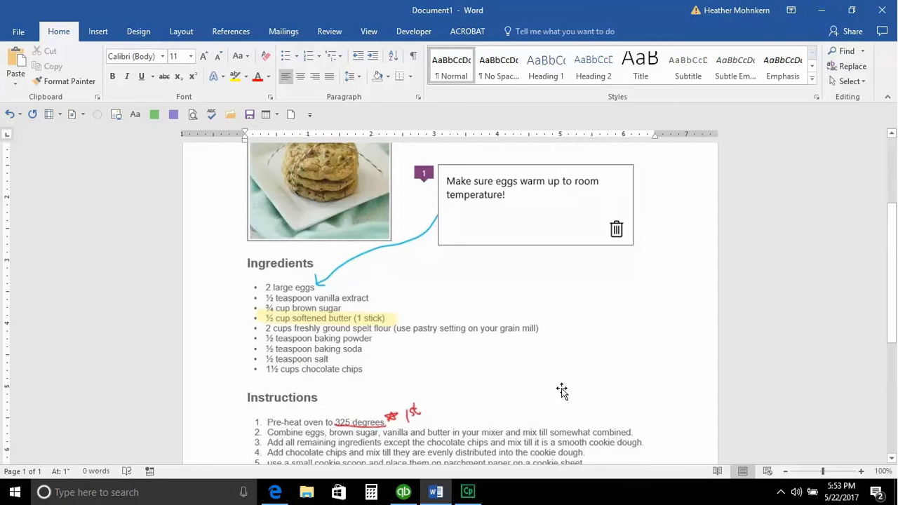
pyautogui.scroll(2, 555, 375)
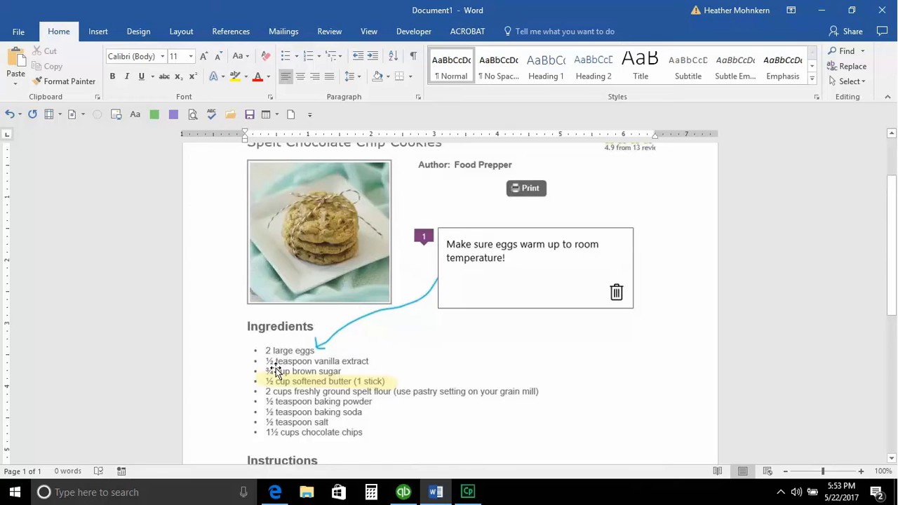
pyautogui.scroll(-2, 362, 401)
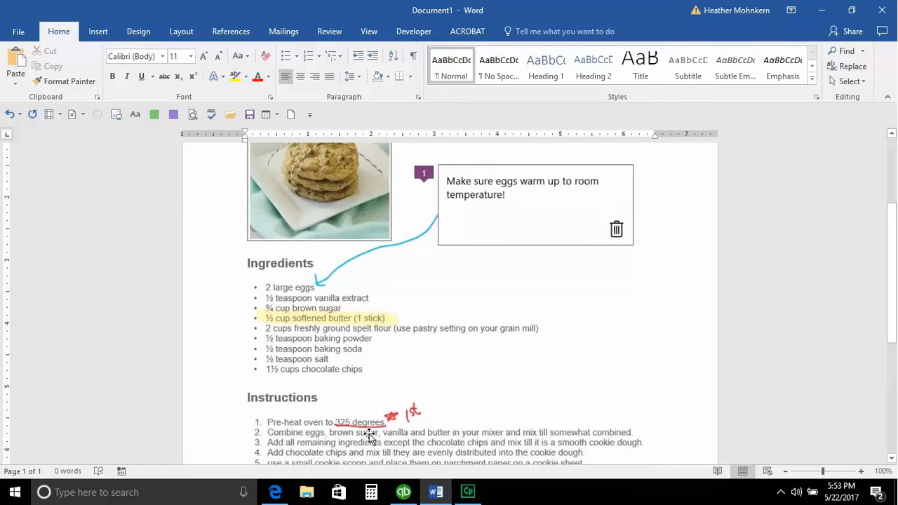
pyautogui.moveTo(415, 408); pyautogui.dragTo(412, 416)
pyautogui.moveTo(419, 406); pyautogui.dragTo(419, 417)
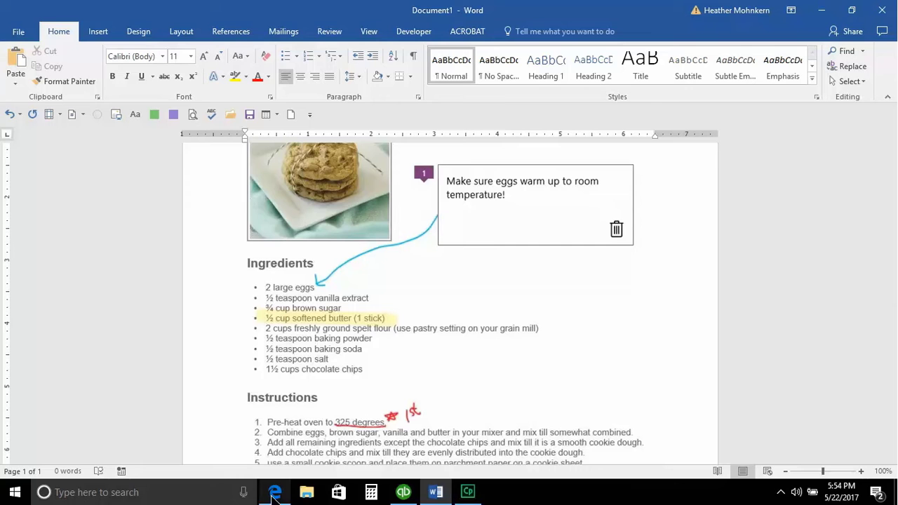
# Step: Exit the Edge web note, choosing No to saving the annotation changes
pyautogui.click(274, 493)
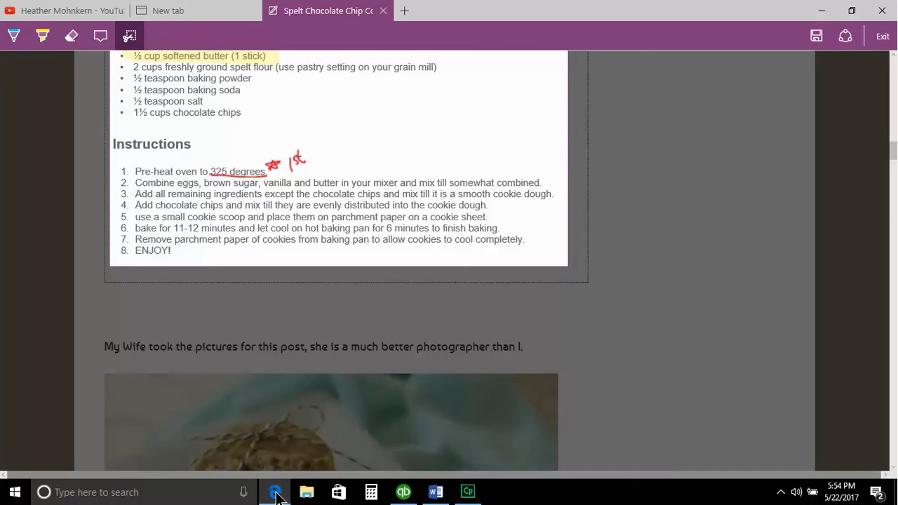
pyautogui.click(883, 38)
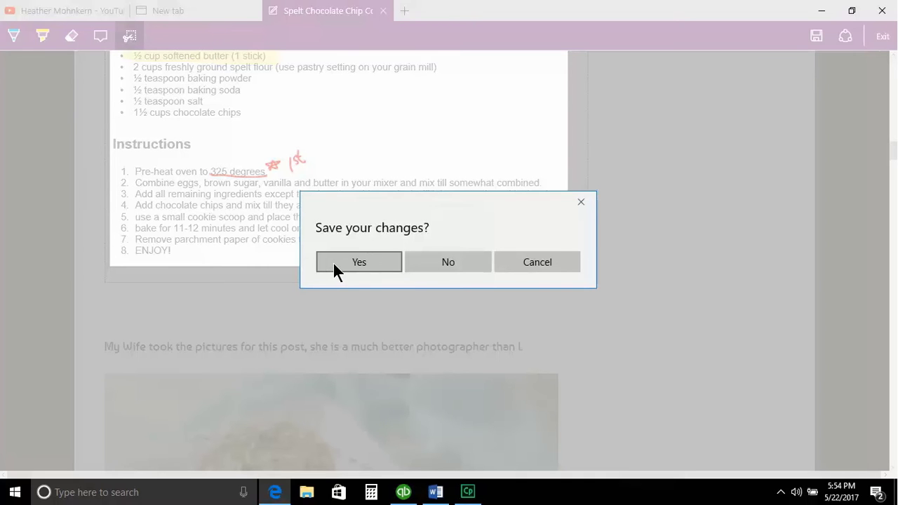
pyautogui.click(478, 262)
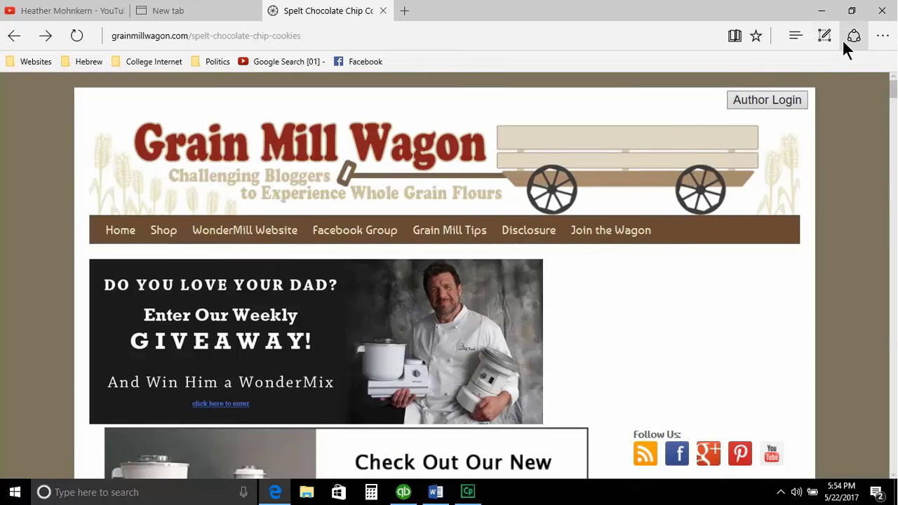
# Step: Scroll down the recipe page and start a fresh Web Note on it
pyautogui.scroll(-10, 731, 182)
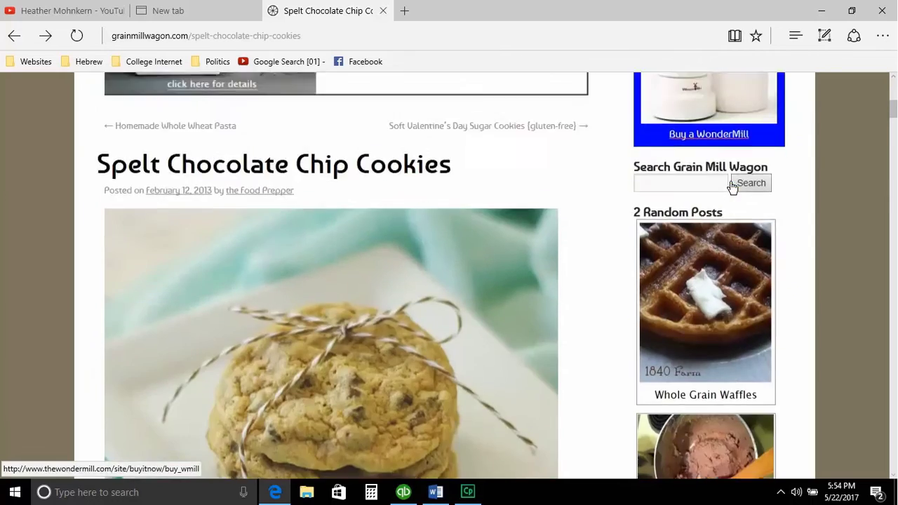
pyautogui.scroll(-10, 732, 188)
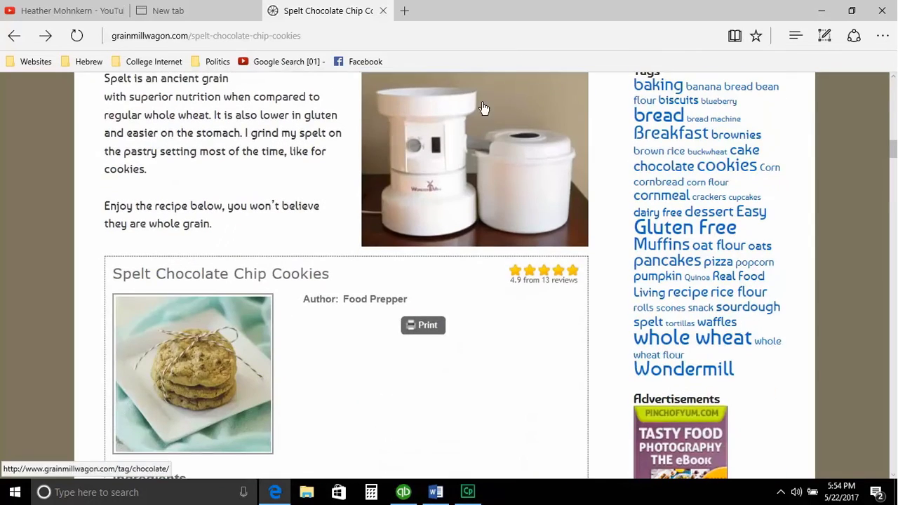
pyautogui.click(823, 39)
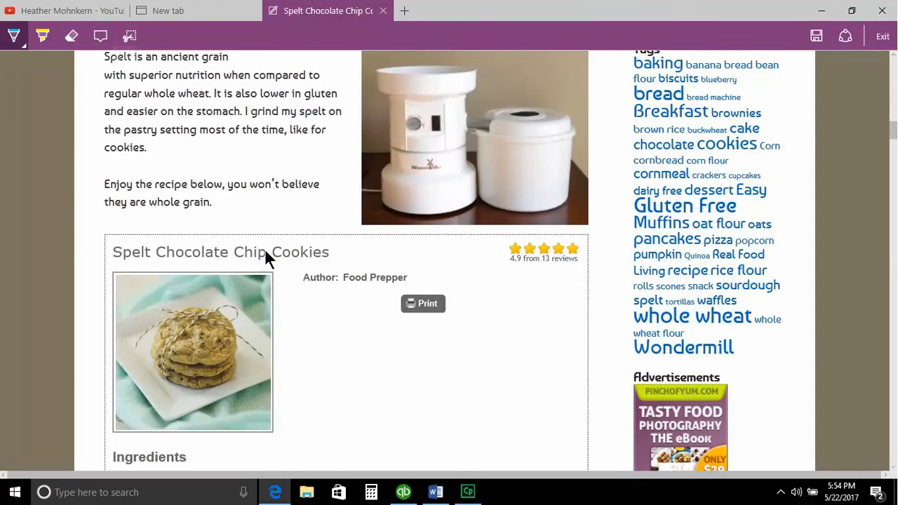
pyautogui.click(435, 492)
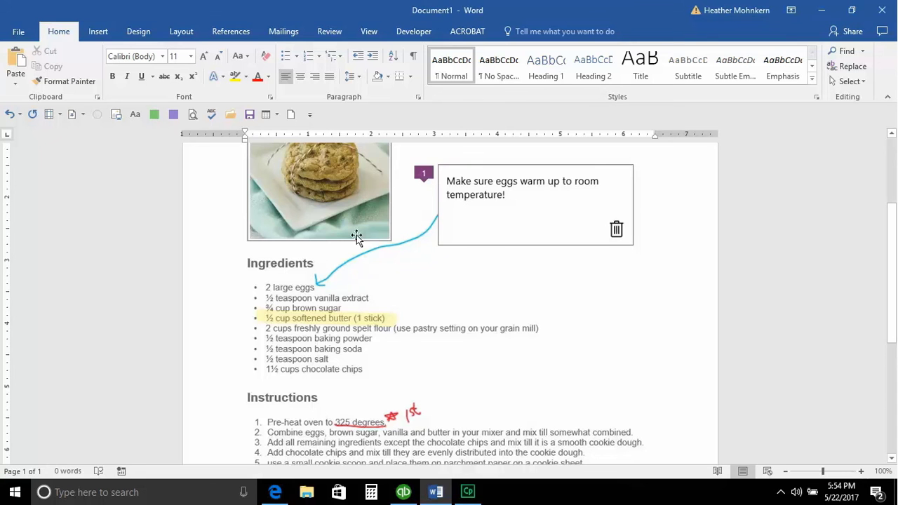
pyautogui.scroll(-3, 459, 243)
pyautogui.scroll(4, 460, 245)
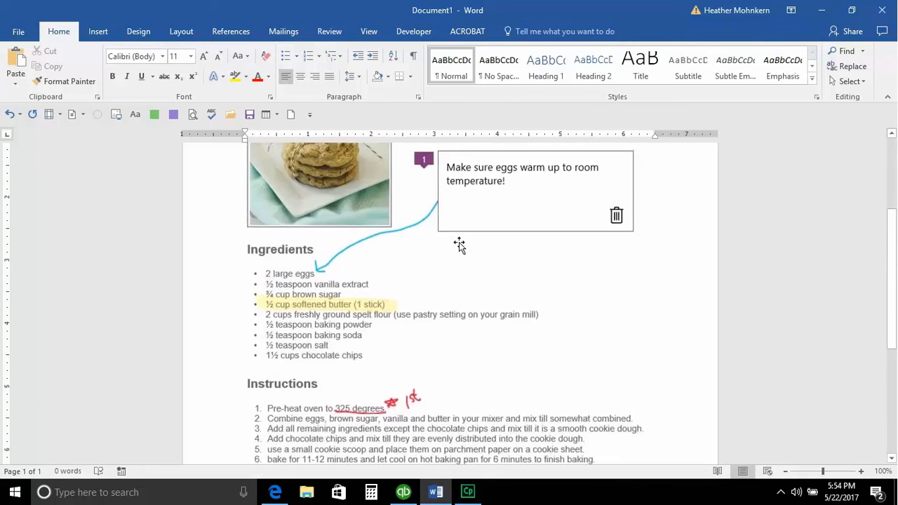
pyautogui.scroll(3, 460, 244)
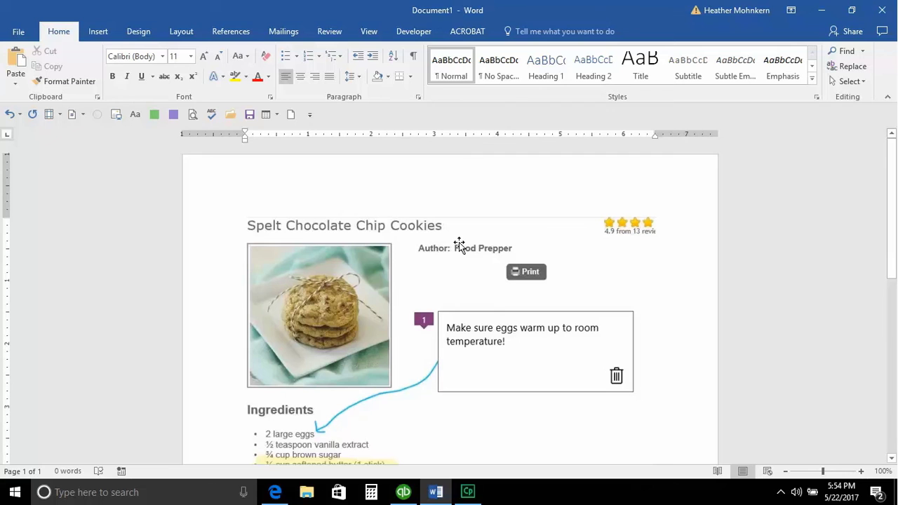